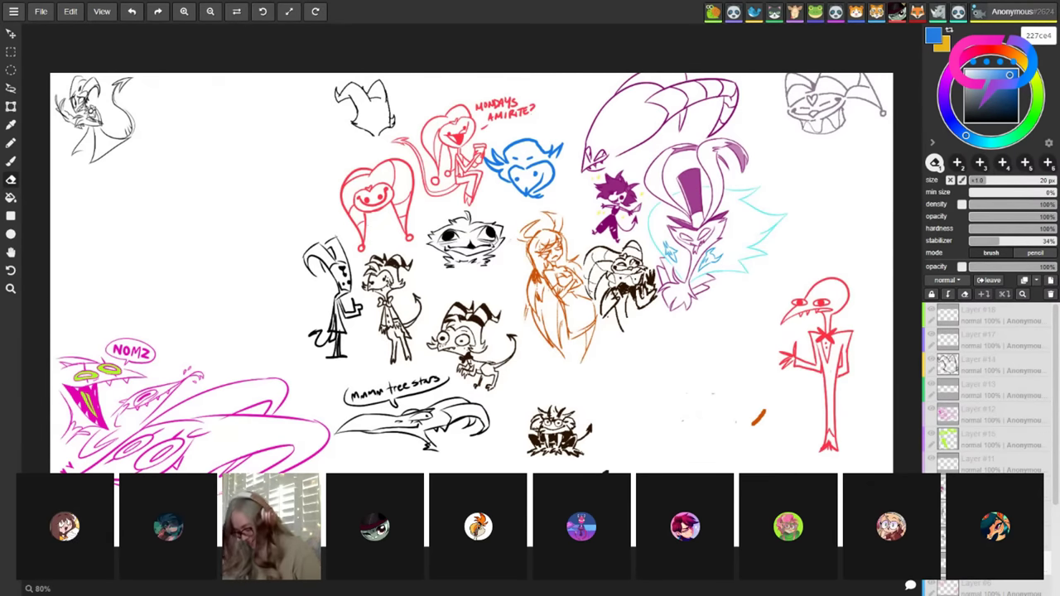
# Letter "viA" inside the blue heart and draw a small blue oval head with dot eyes beside it
pyautogui.moveTo(163, 265)
pyautogui.mouseDown()
pyautogui.moveTo(130, 244)
pyautogui.moveTo(157, 292)
pyautogui.moveTo(184, 307)
pyautogui.moveTo(204, 270)
pyautogui.moveTo(205, 231)
pyautogui.moveTo(188, 231)
pyautogui.moveTo(166, 262)
pyautogui.mouseUp()
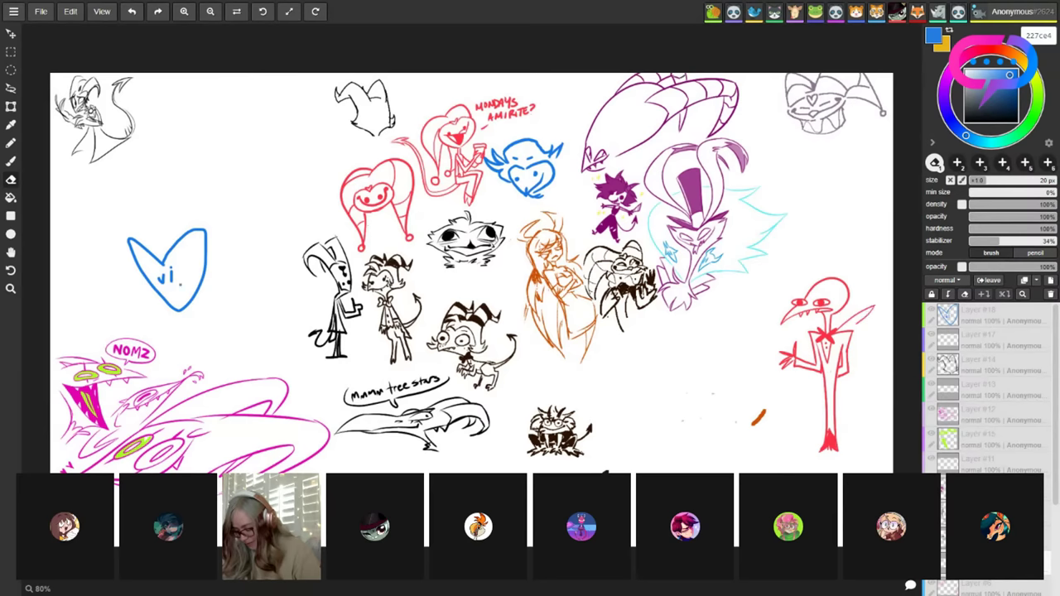
pyautogui.moveTo(185, 271); pyautogui.dragTo(191, 278)
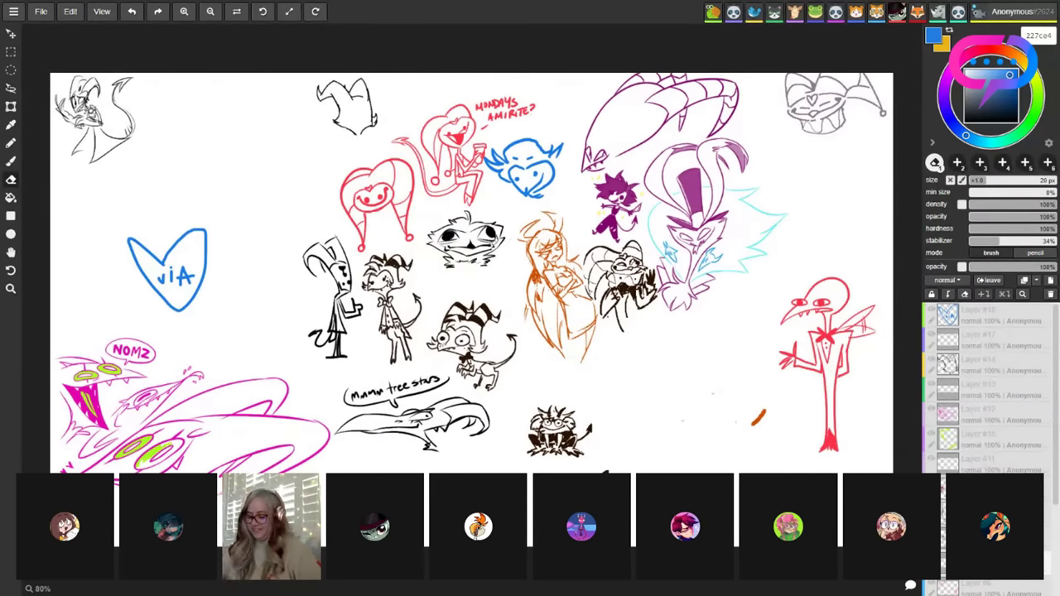
pyautogui.moveTo(214, 335)
pyautogui.mouseDown()
pyautogui.moveTo(221, 293)
pyautogui.moveTo(237, 294)
pyautogui.moveTo(216, 333)
pyautogui.mouseUp()
pyautogui.click(223, 318)
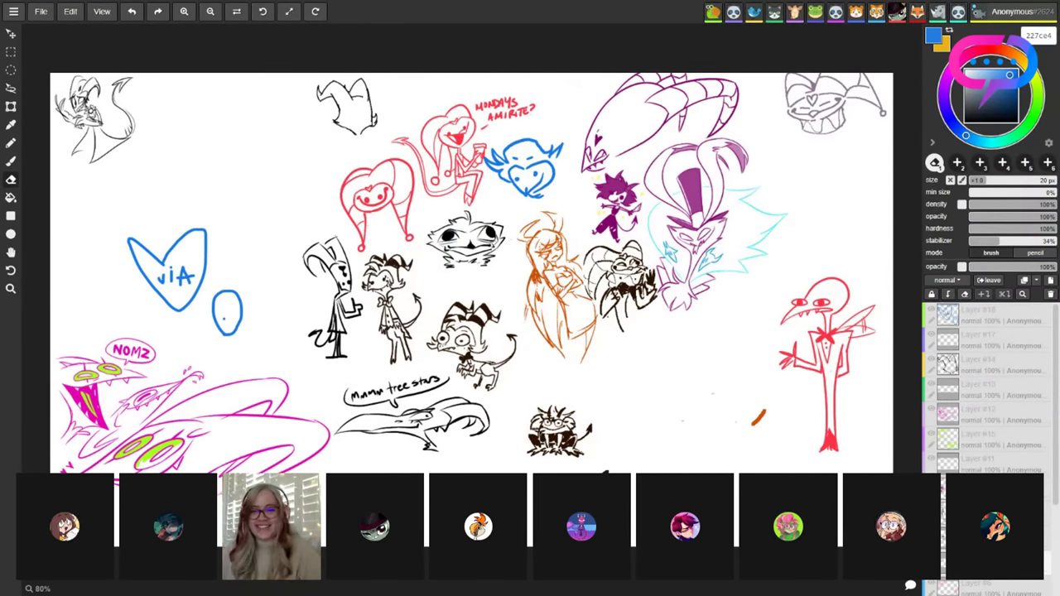
pyautogui.click(231, 318)
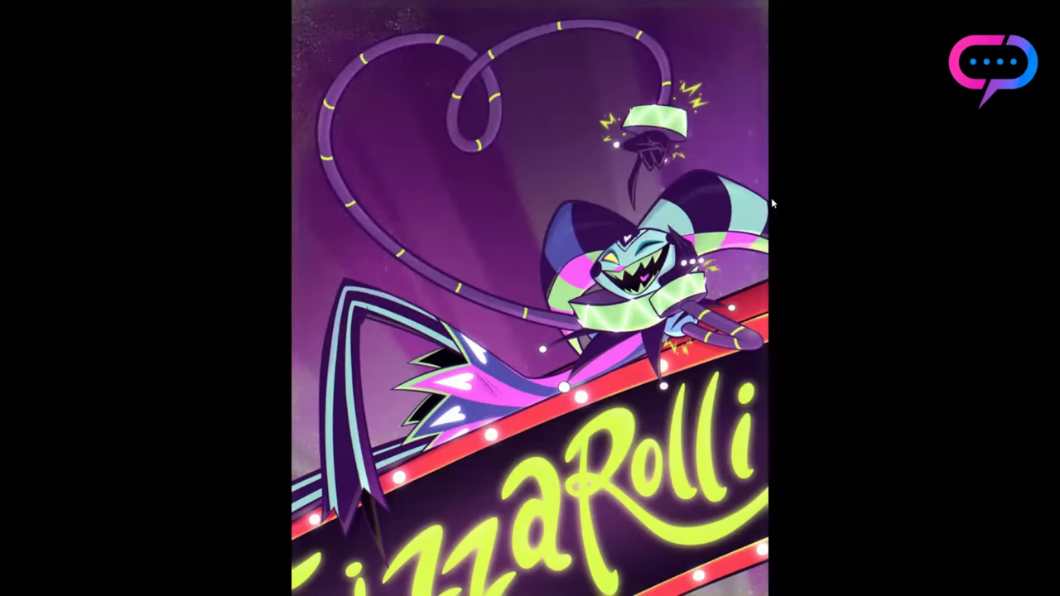
# Page through the full-screen artwork presentation to the illustration of the two suited characters in sunglasses
pyautogui.press('Escape')
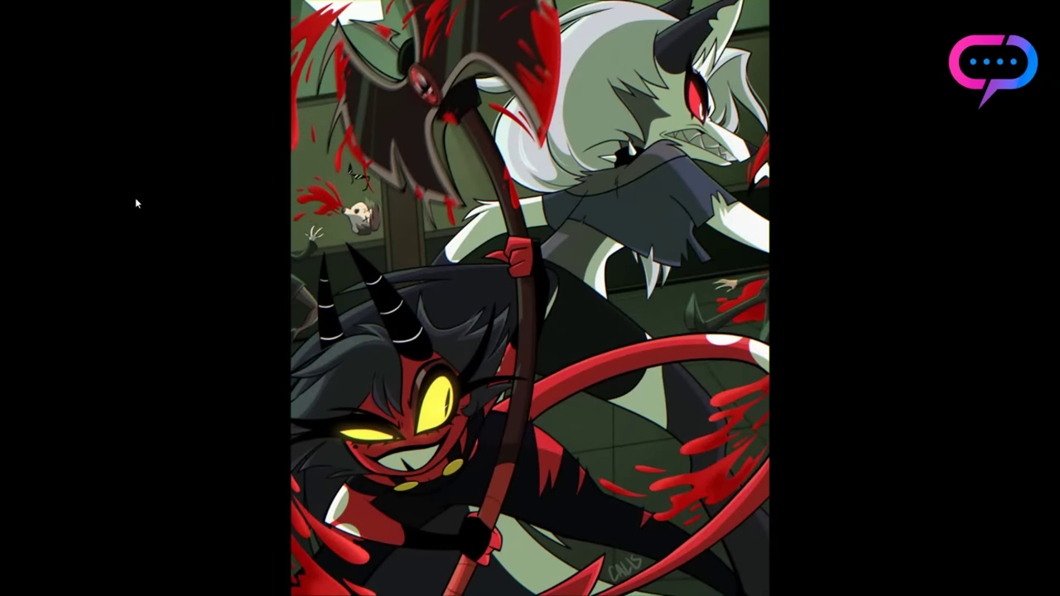
pyautogui.press('Right')
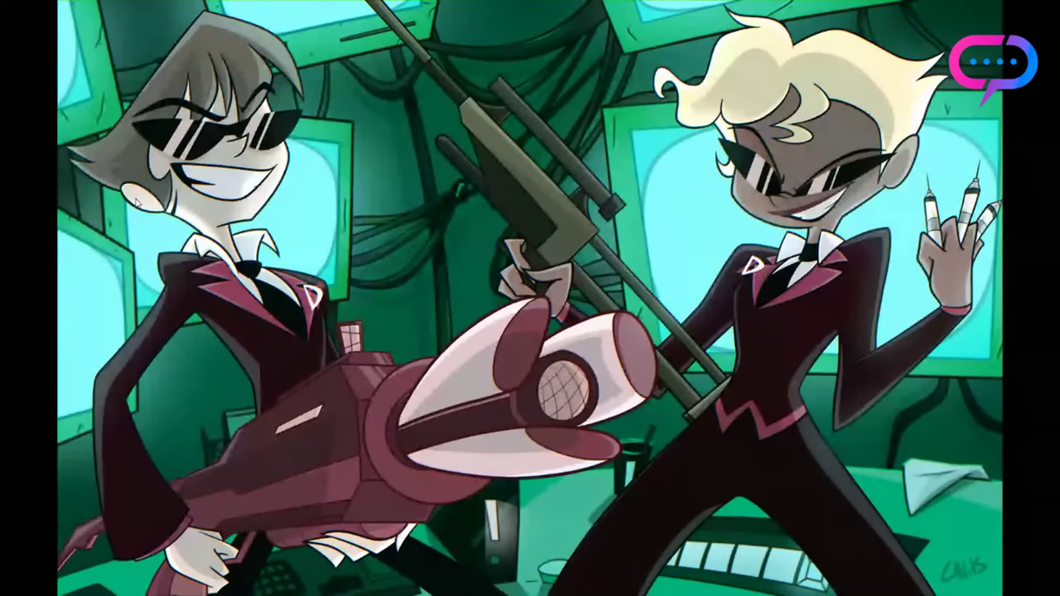
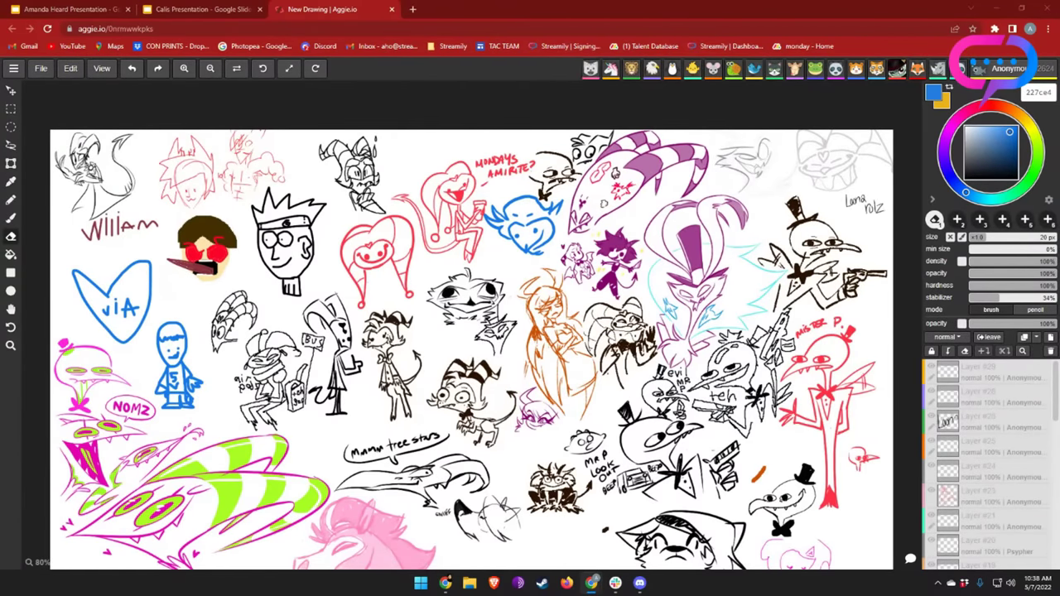
pyautogui.moveTo(266, 481); pyautogui.dragTo(267, 569)
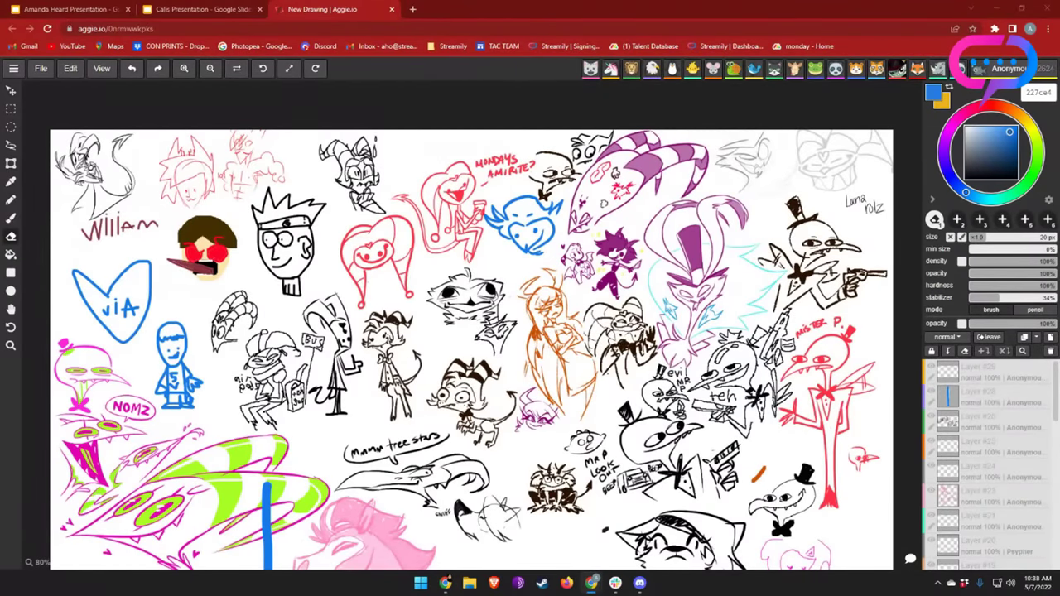
pyautogui.hotkey('ctrl', 'z')
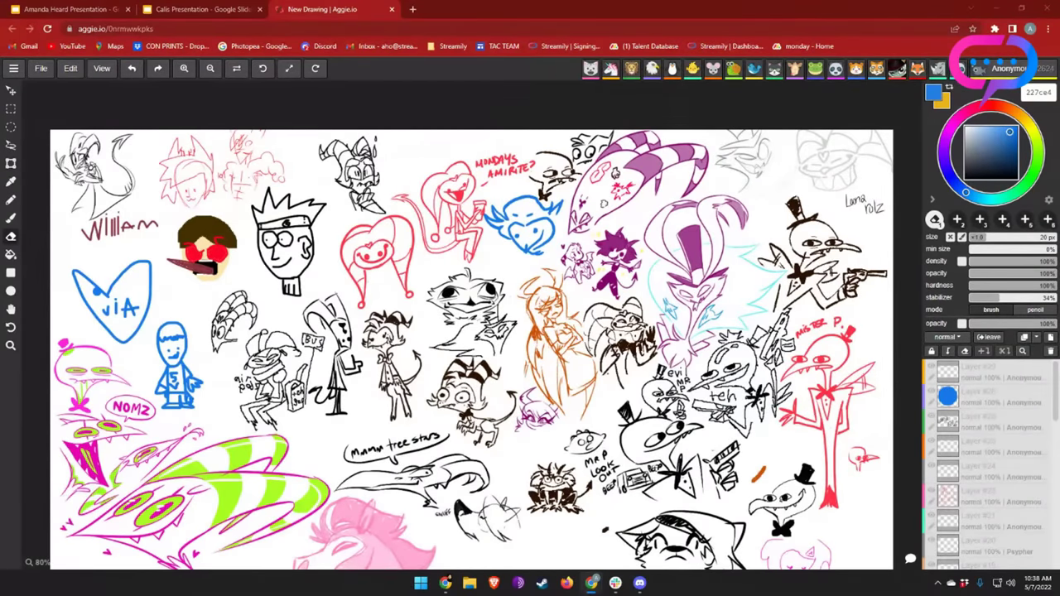
pyautogui.click(172, 288)
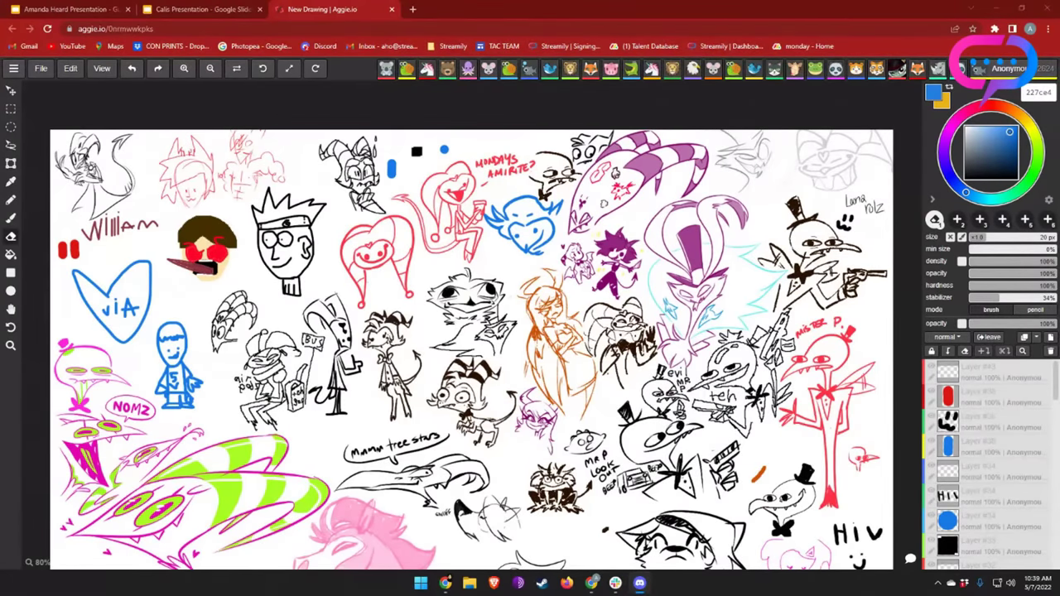
# Switch the drawing board to full screen, hiding the screen-sharing notice and closing the taskbar settings window
pyautogui.press('F11')
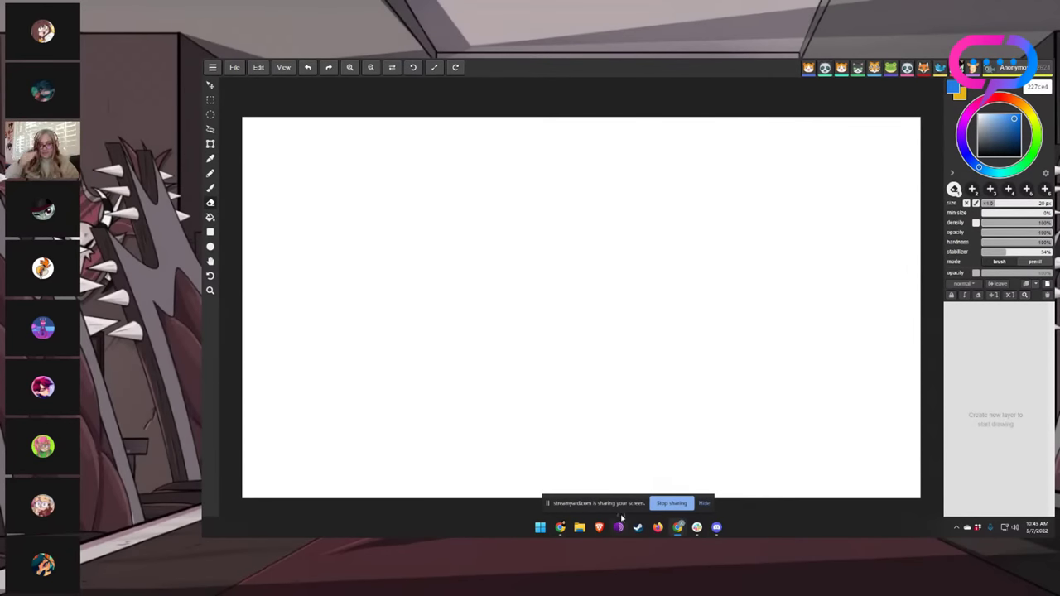
pyautogui.click(705, 503)
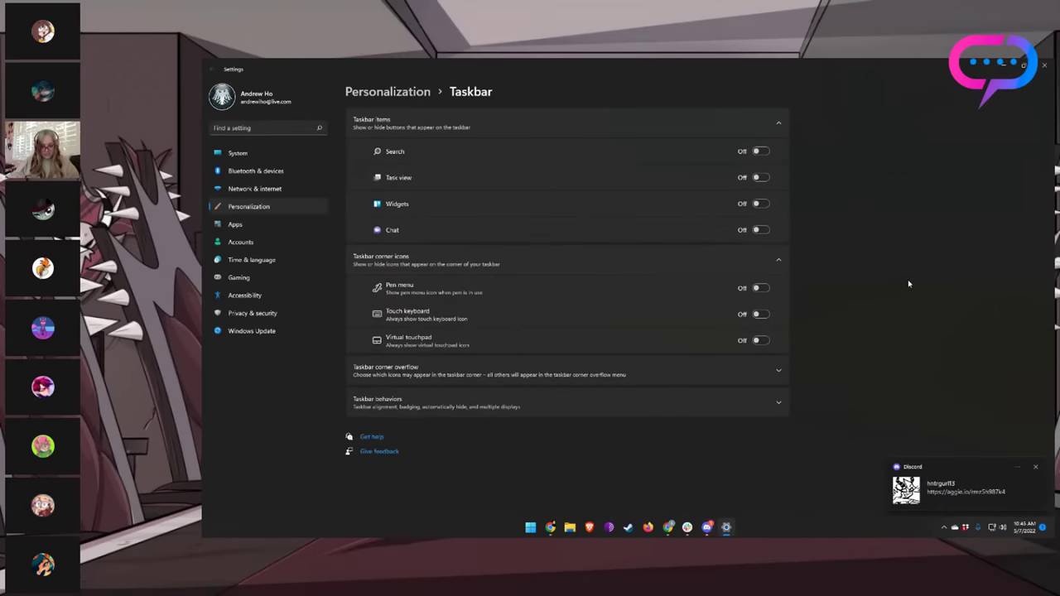
pyautogui.hotkey('alt', 'F4')
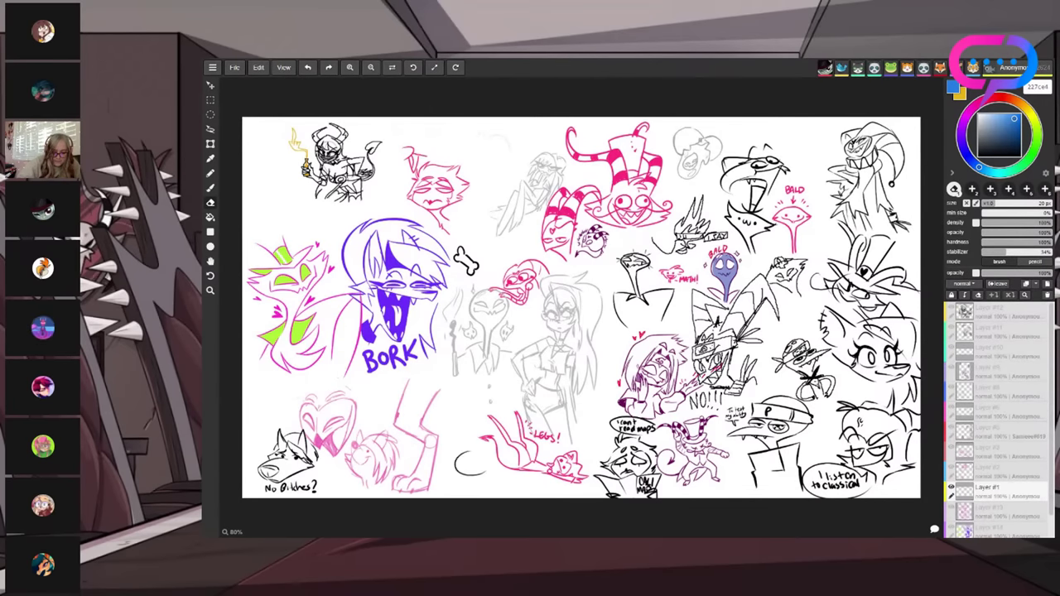
# Sketch a small black character head with a round face beside the pink "LEGS!" drawing, undoing the unwanted strokes
pyautogui.moveTo(452, 474)
pyautogui.mouseDown()
pyautogui.moveTo(469, 465)
pyautogui.moveTo(460, 451)
pyautogui.moveTo(477, 474)
pyautogui.moveTo(477, 445)
pyautogui.moveTo(484, 469)
pyautogui.moveTo(475, 465)
pyautogui.mouseUp()
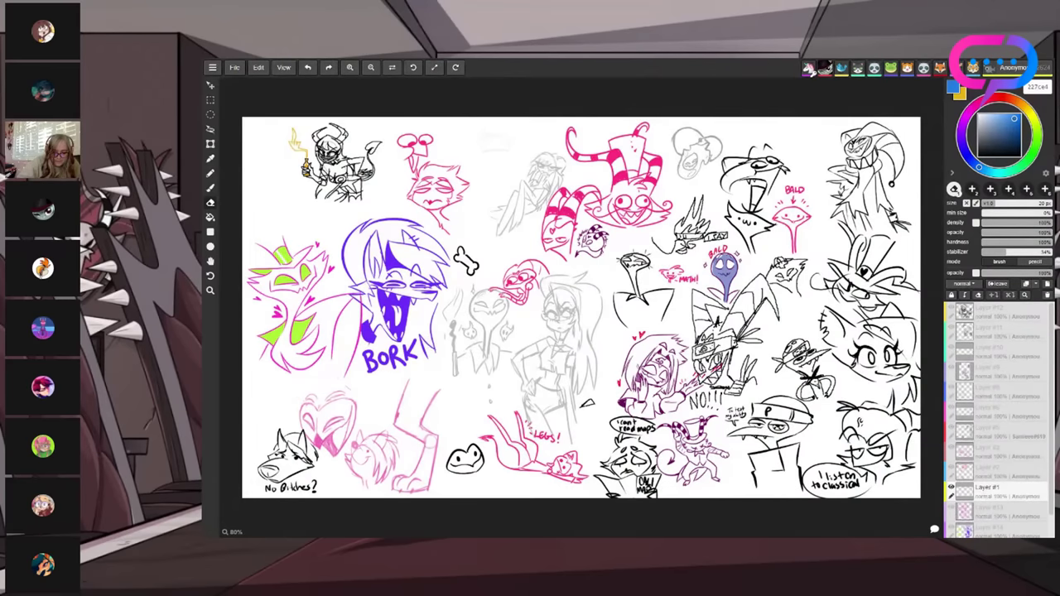
pyautogui.moveTo(466, 446)
pyautogui.mouseDown()
pyautogui.moveTo(472, 436)
pyautogui.moveTo(464, 439)
pyautogui.mouseUp()
pyautogui.hotkey('ctrl', 'z')
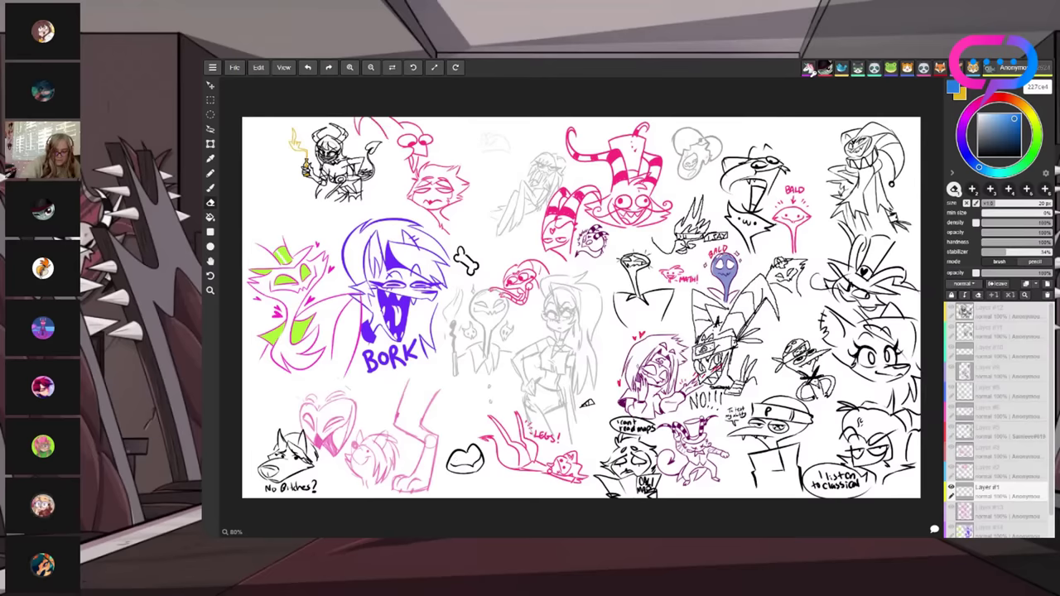
pyautogui.moveTo(453, 458); pyautogui.dragTo(478, 461)
pyautogui.moveTo(466, 446)
pyautogui.mouseDown()
pyautogui.moveTo(472, 427)
pyautogui.moveTo(436, 455)
pyautogui.moveTo(438, 474)
pyautogui.moveTo(462, 483)
pyautogui.mouseUp()
pyautogui.hotkey('ctrl', 'z')
pyautogui.moveTo(464, 478); pyautogui.dragTo(473, 488)
pyautogui.hotkey('ctrl', 'z')
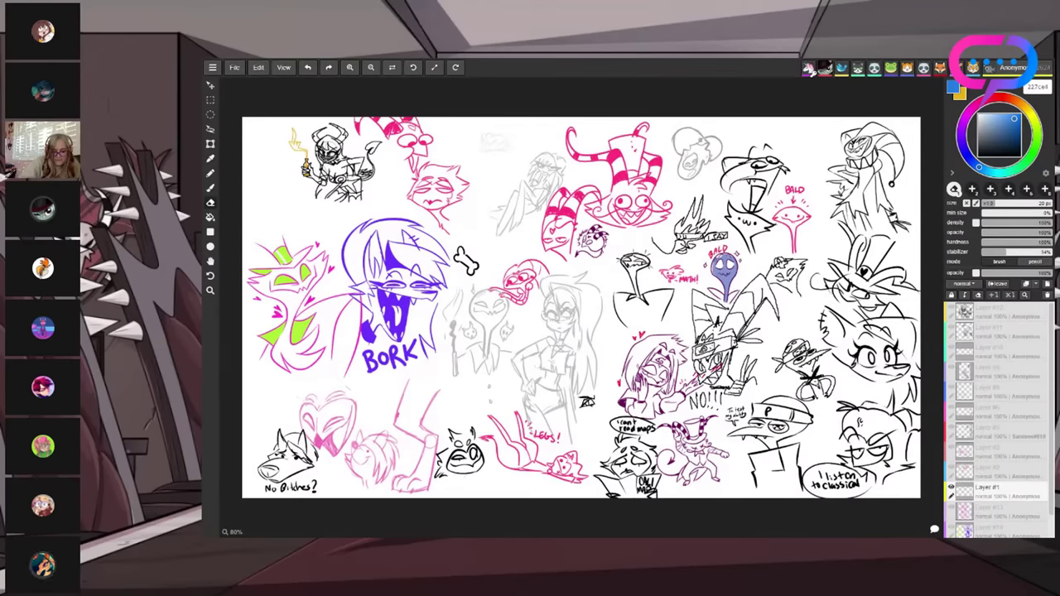
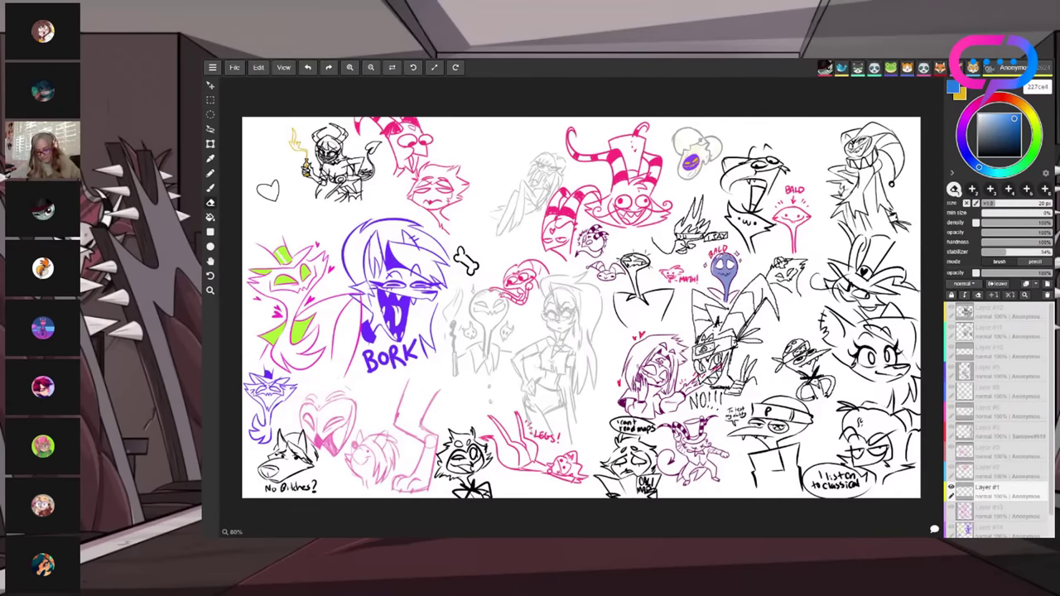
# Draw the small black heart-shaped face beside the horned character with the lighter, and undo the last two strokes
pyautogui.moveTo(273, 182)
pyautogui.mouseDown()
pyautogui.moveTo(261, 195)
pyautogui.moveTo(269, 190)
pyautogui.mouseUp()
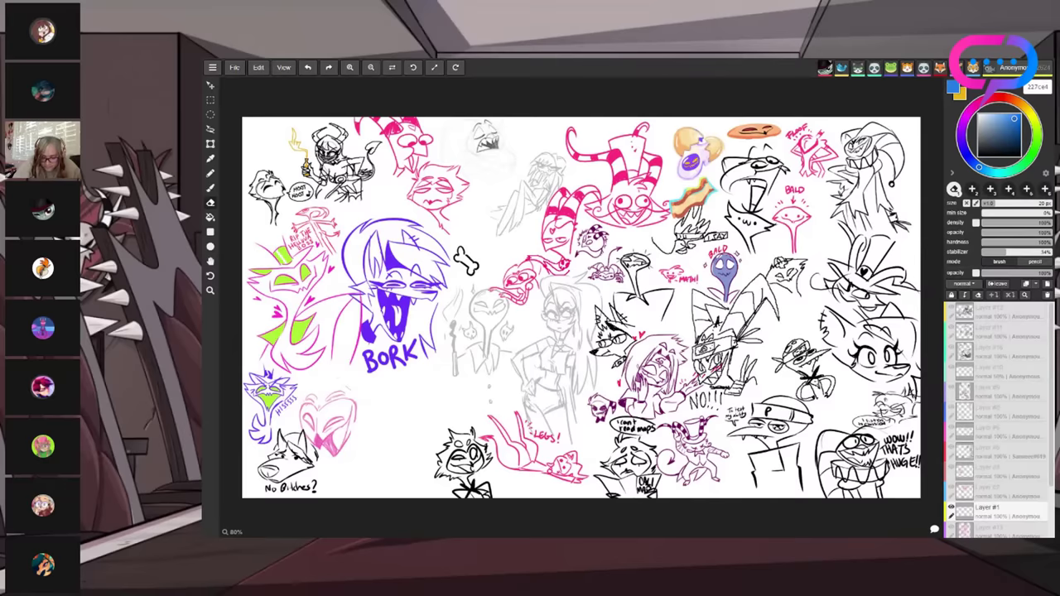
pyautogui.hotkey('ctrl', 'z')
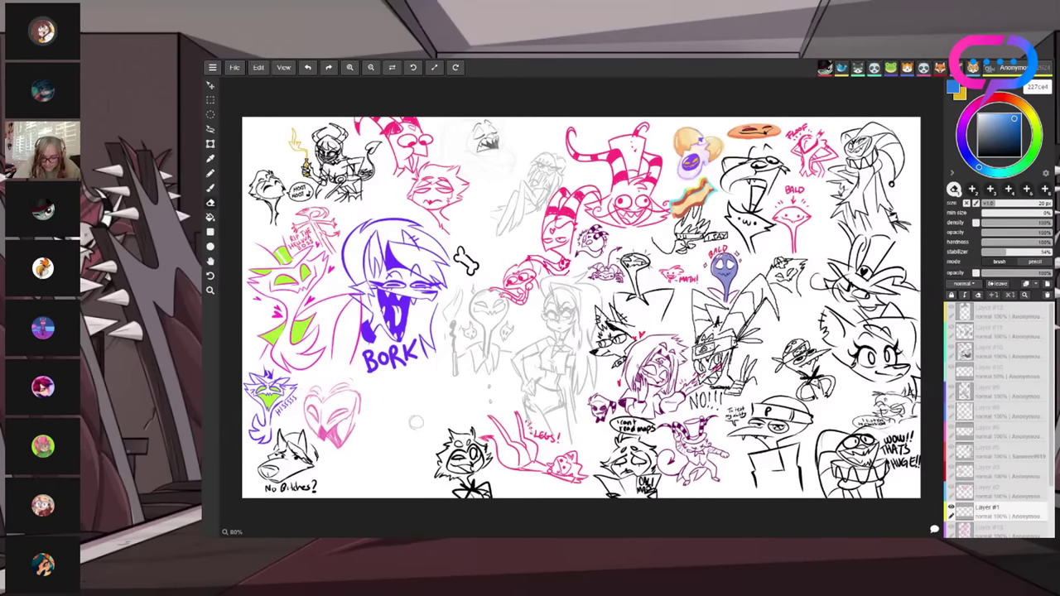
pyautogui.hotkey('ctrl', 'z')
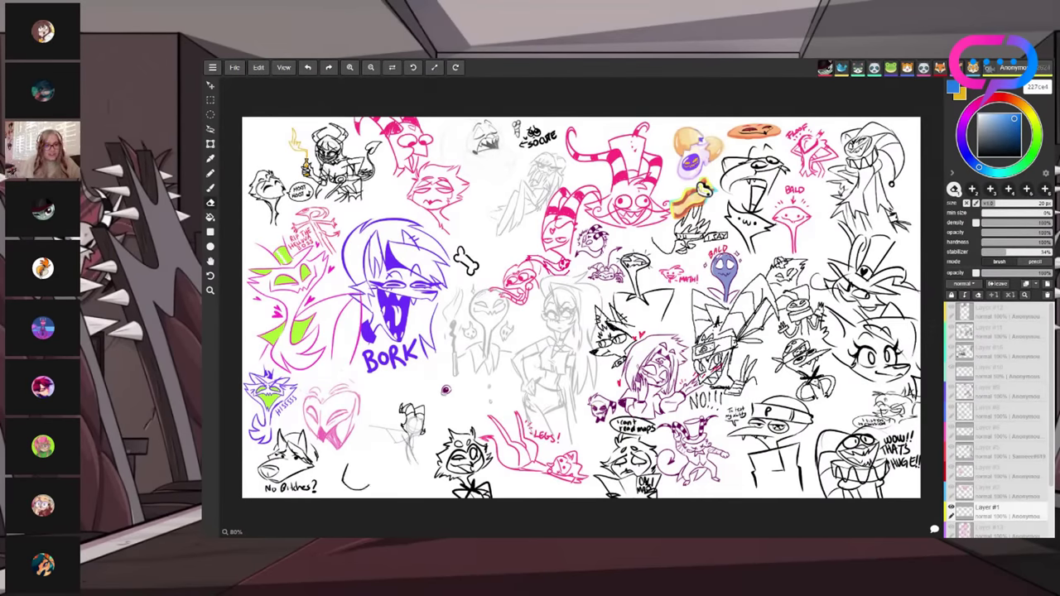
# Sketch the curved black outline of a face beside the wolf head and start a small purple doodle, undoing the unwanted strokes
pyautogui.moveTo(346, 476)
pyautogui.mouseDown()
pyautogui.moveTo(372, 473)
pyautogui.moveTo(377, 443)
pyautogui.mouseUp()
pyautogui.moveTo(454, 388); pyautogui.dragTo(470, 383)
pyautogui.hotkey('ctrl', 'z')
pyautogui.moveTo(352, 444); pyautogui.dragTo(368, 469)
pyautogui.hotkey('ctrl', 'z')
pyautogui.moveTo(458, 384); pyautogui.dragTo(472, 380)
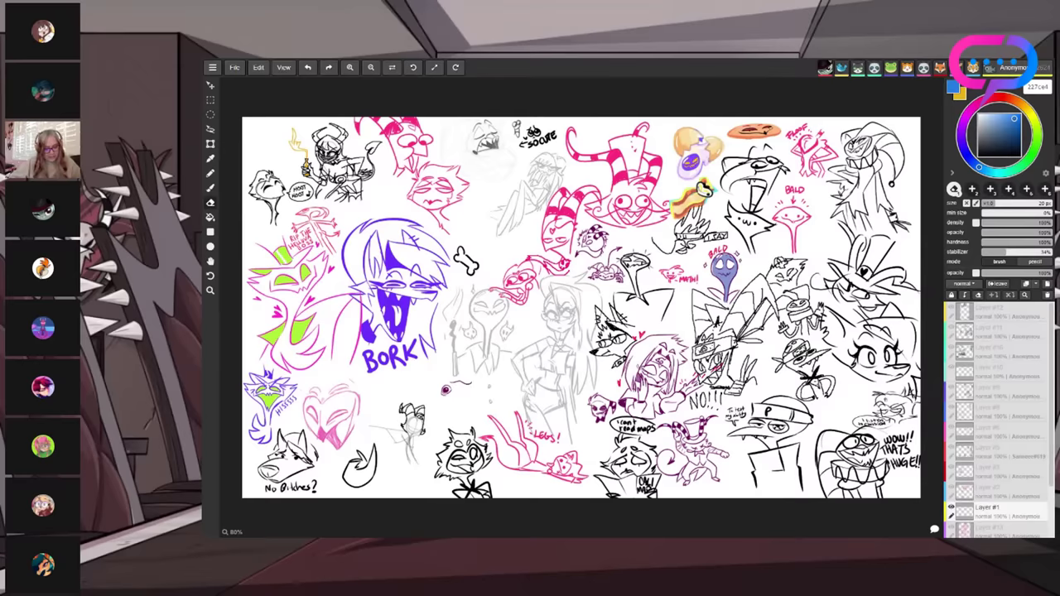
# Add pointed fur tufts around the black face beside the wolf head and extend the small purple doodle
pyautogui.moveTo(326, 458); pyautogui.dragTo(343, 480)
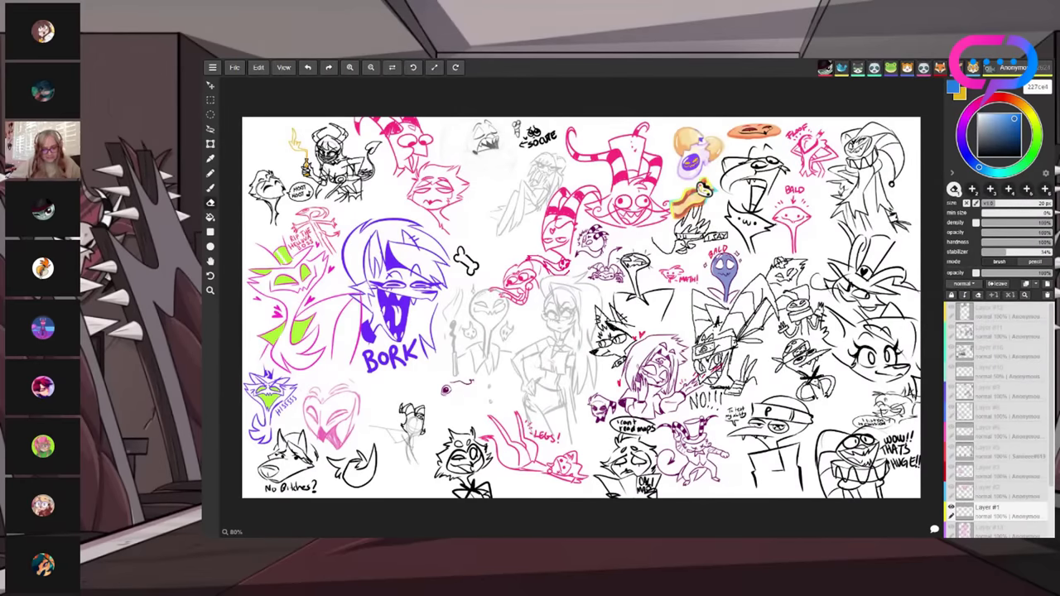
pyautogui.moveTo(469, 382); pyautogui.dragTo(472, 391)
pyautogui.moveTo(375, 486)
pyautogui.mouseDown()
pyautogui.moveTo(394, 475)
pyautogui.moveTo(378, 463)
pyautogui.moveTo(393, 465)
pyautogui.moveTo(396, 477)
pyautogui.moveTo(354, 439)
pyautogui.moveTo(351, 459)
pyautogui.moveTo(367, 454)
pyautogui.moveTo(338, 459)
pyautogui.mouseUp()
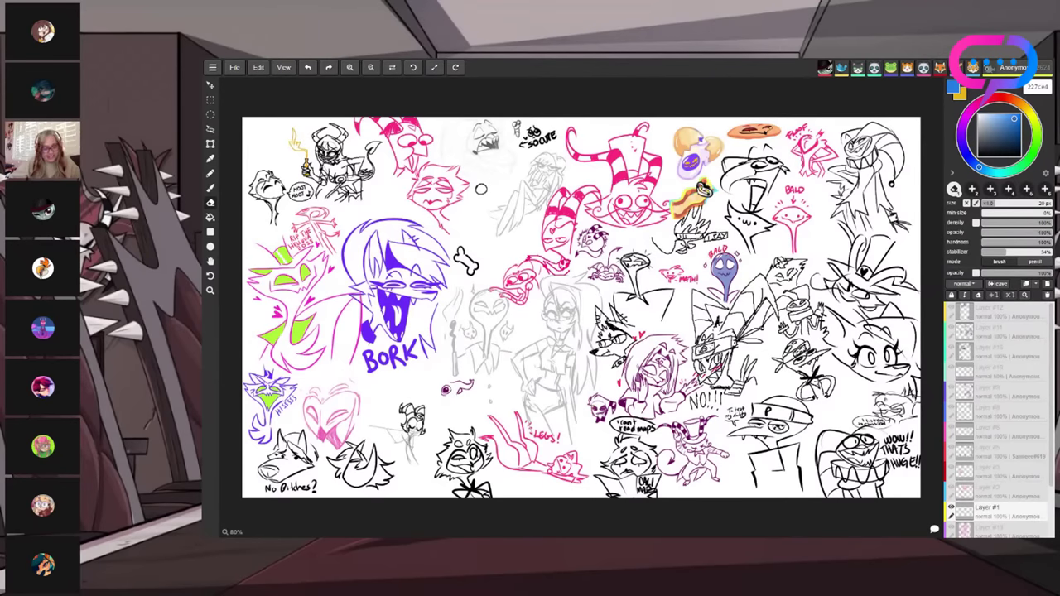